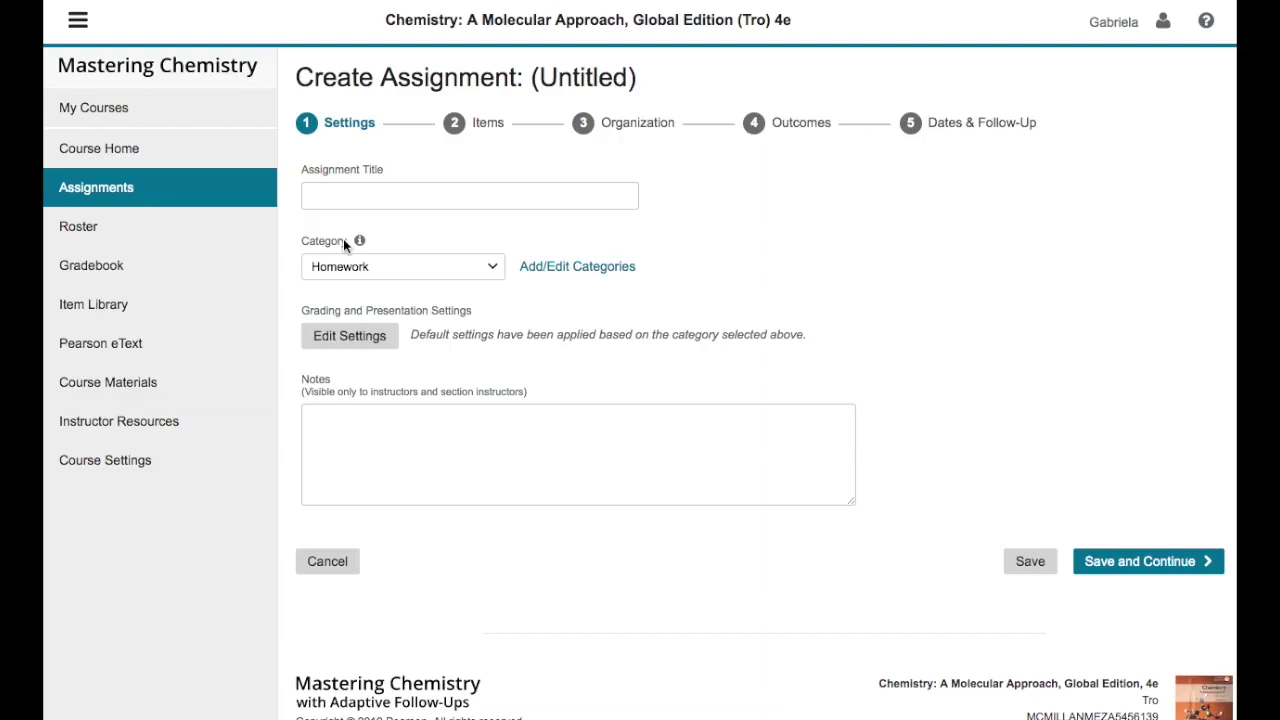
# Step: Title the new assignment "TAREA 10" and choose Homework as its category
pyautogui.click(352, 199)
pyautogui.write('TAREA 10')
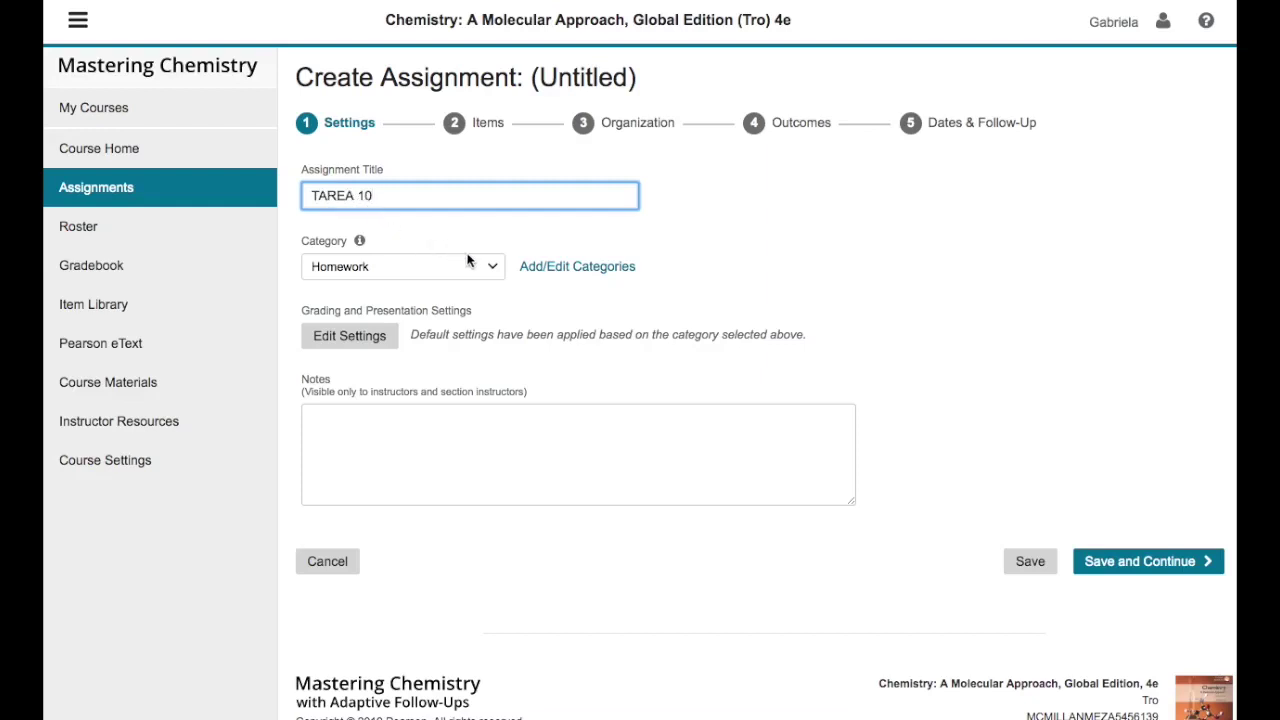
pyautogui.click(495, 270)
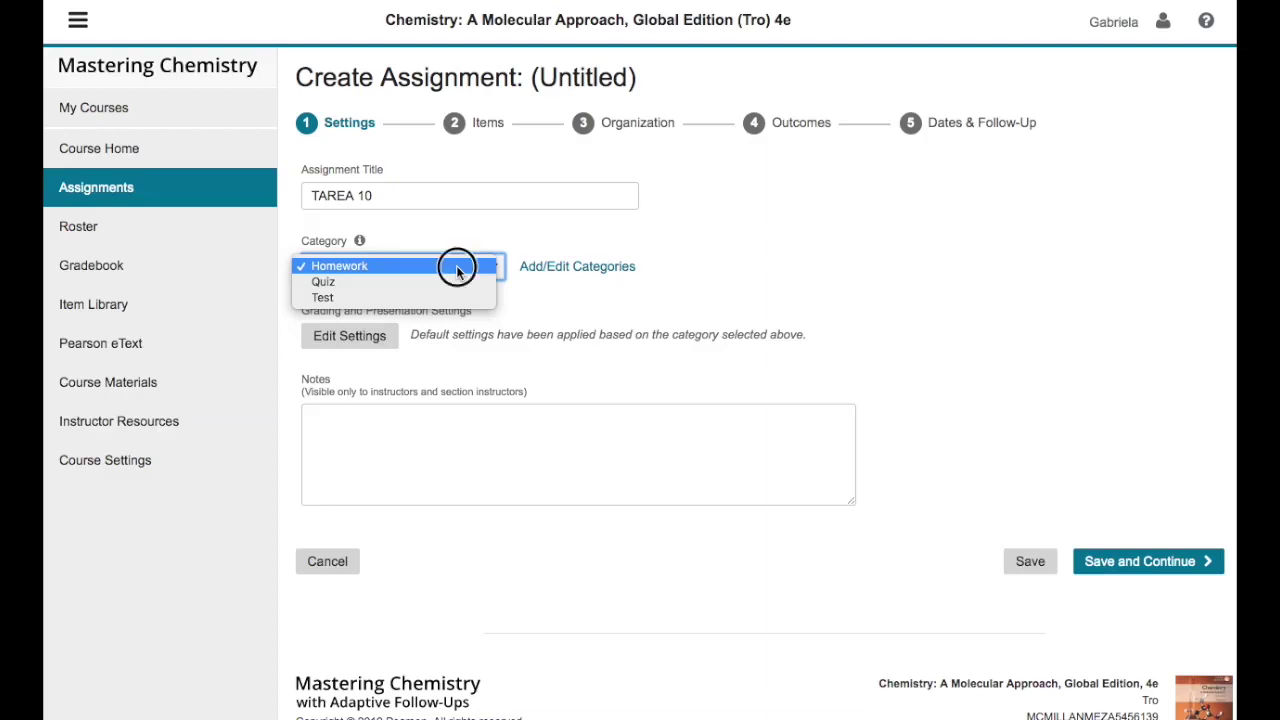
pyautogui.click(456, 266)
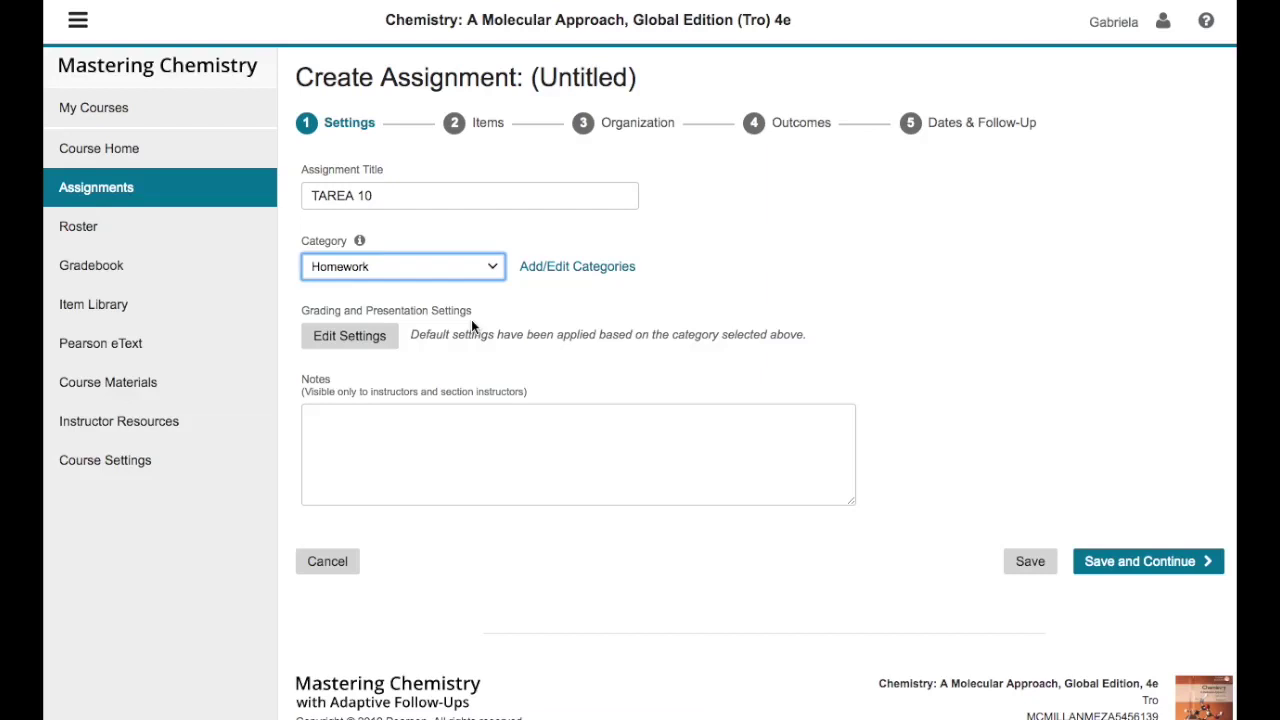
# Step: Add the instructor note "Importante para el examen parcial" and save the settings to continue to item selection
pyautogui.click(510, 423)
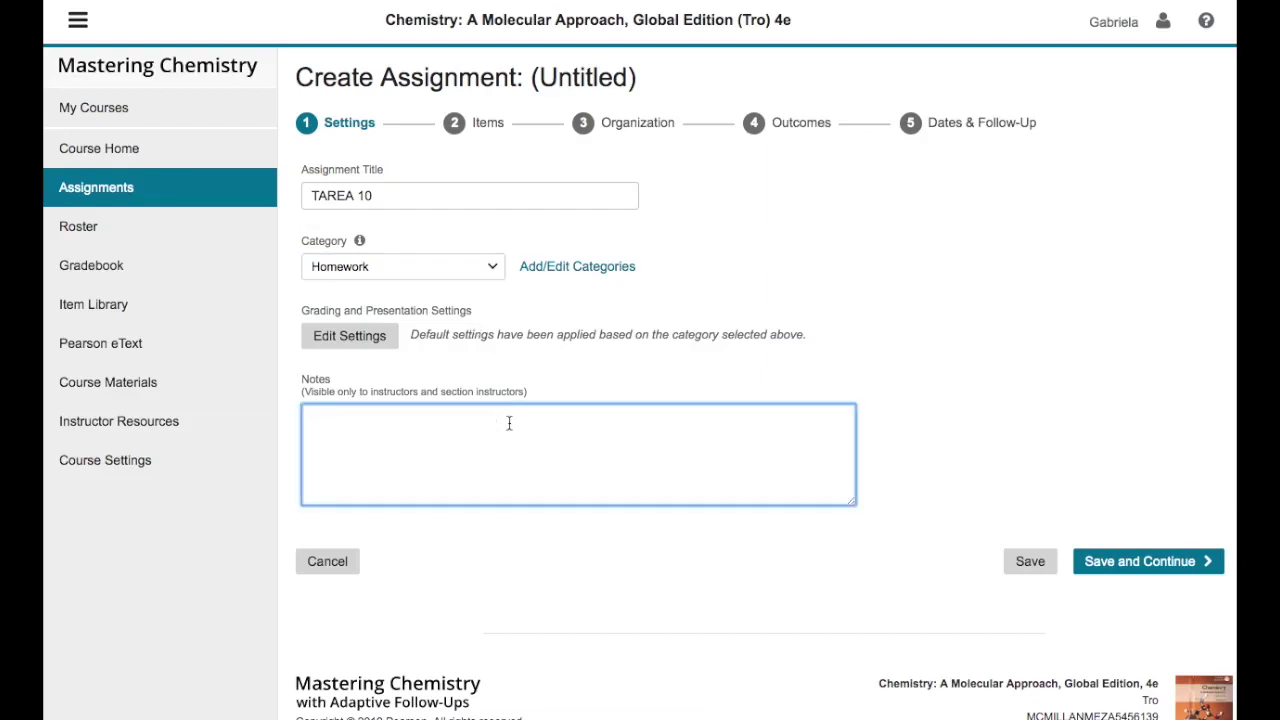
pyautogui.write('Importante para el examen ')
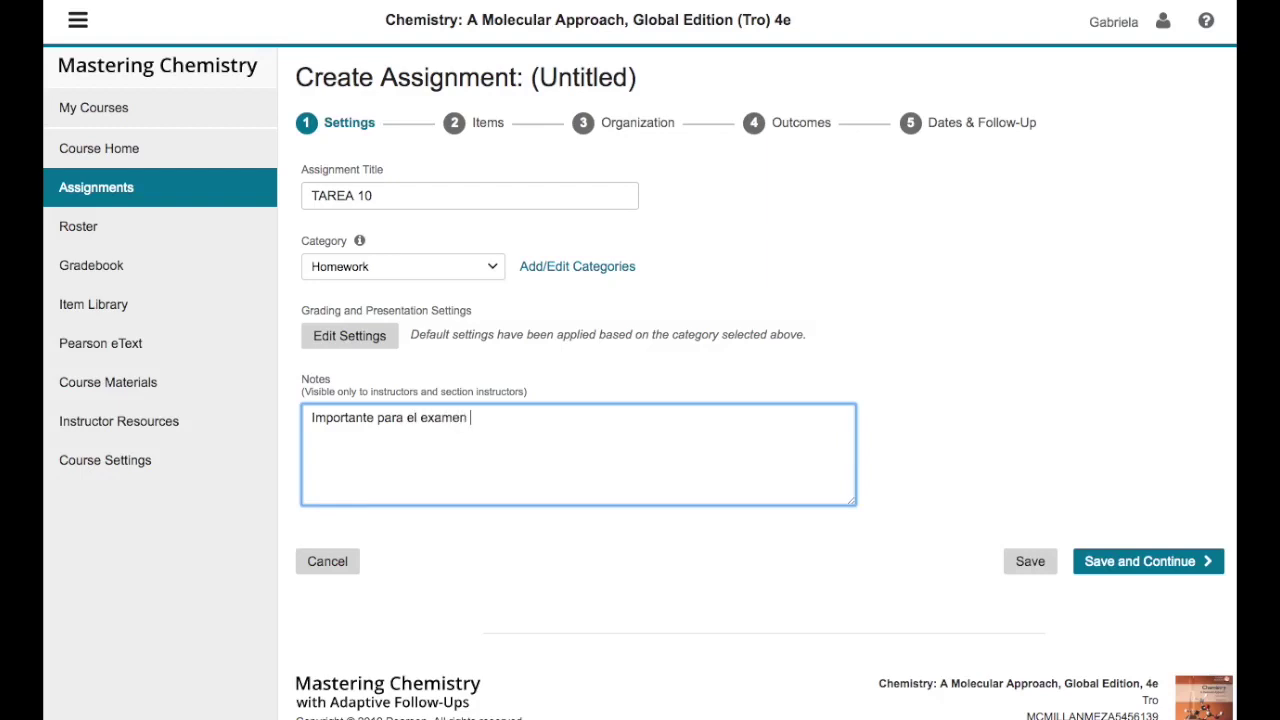
pyautogui.write('parcial')
pyautogui.click(1150, 564)
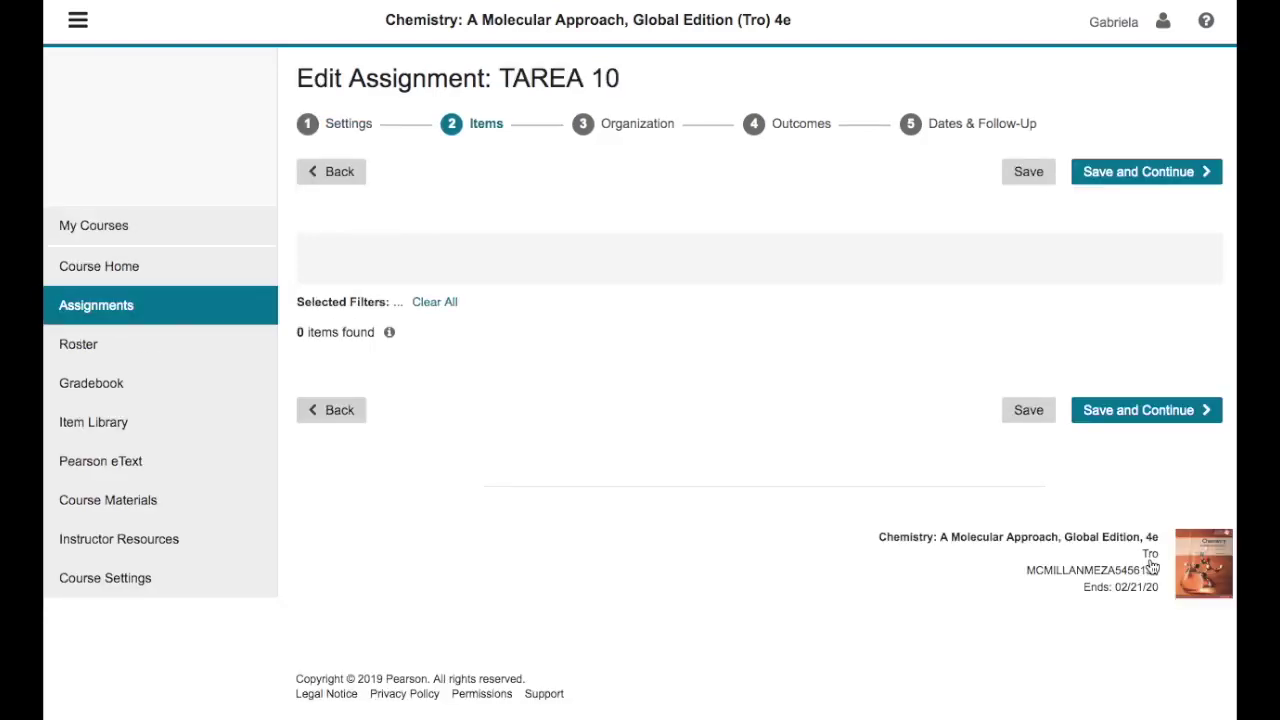
pyautogui.click(1148, 564)
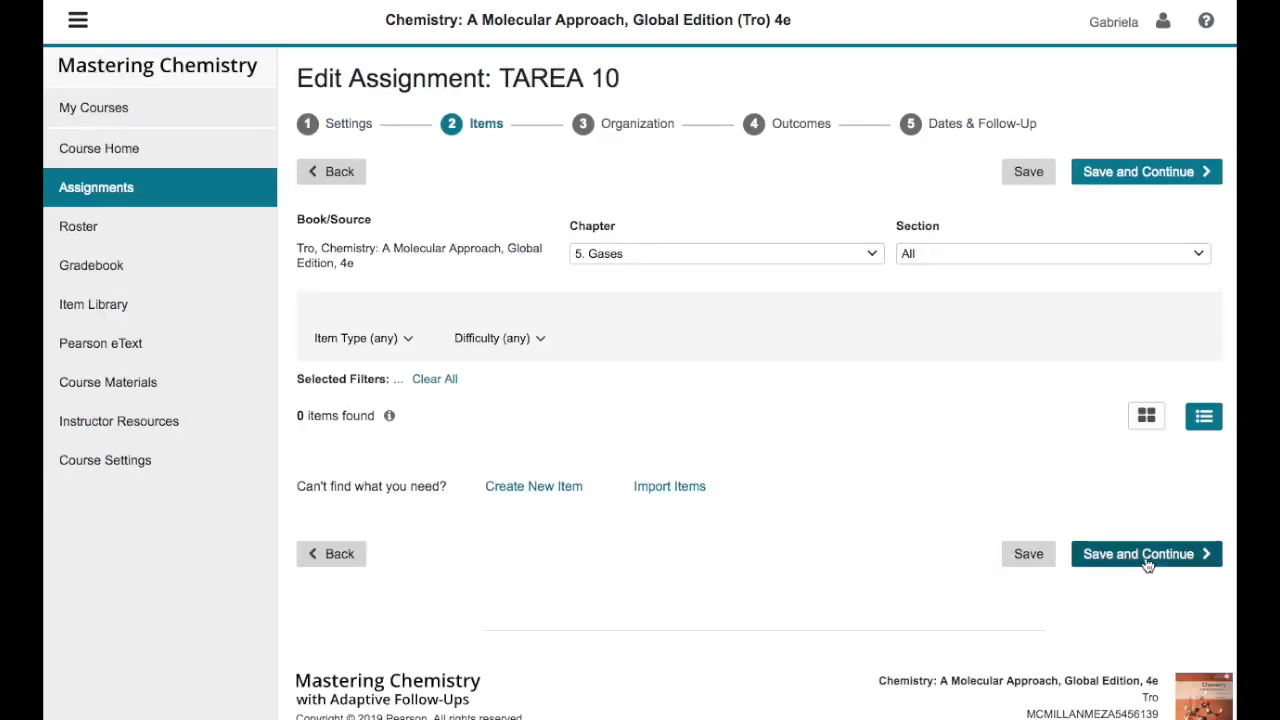
# Step: Filter the item list to chapter 19. Electrochemistry with all sections included
pyautogui.click(868, 255)
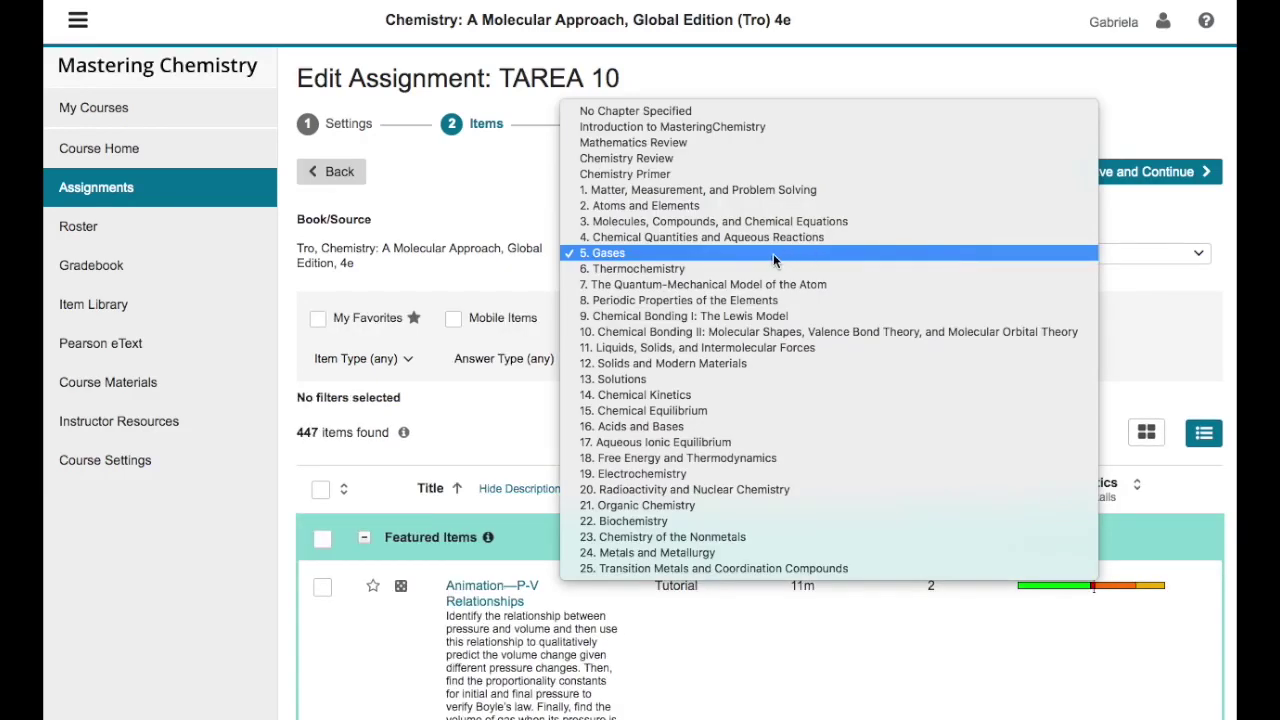
pyautogui.click(742, 475)
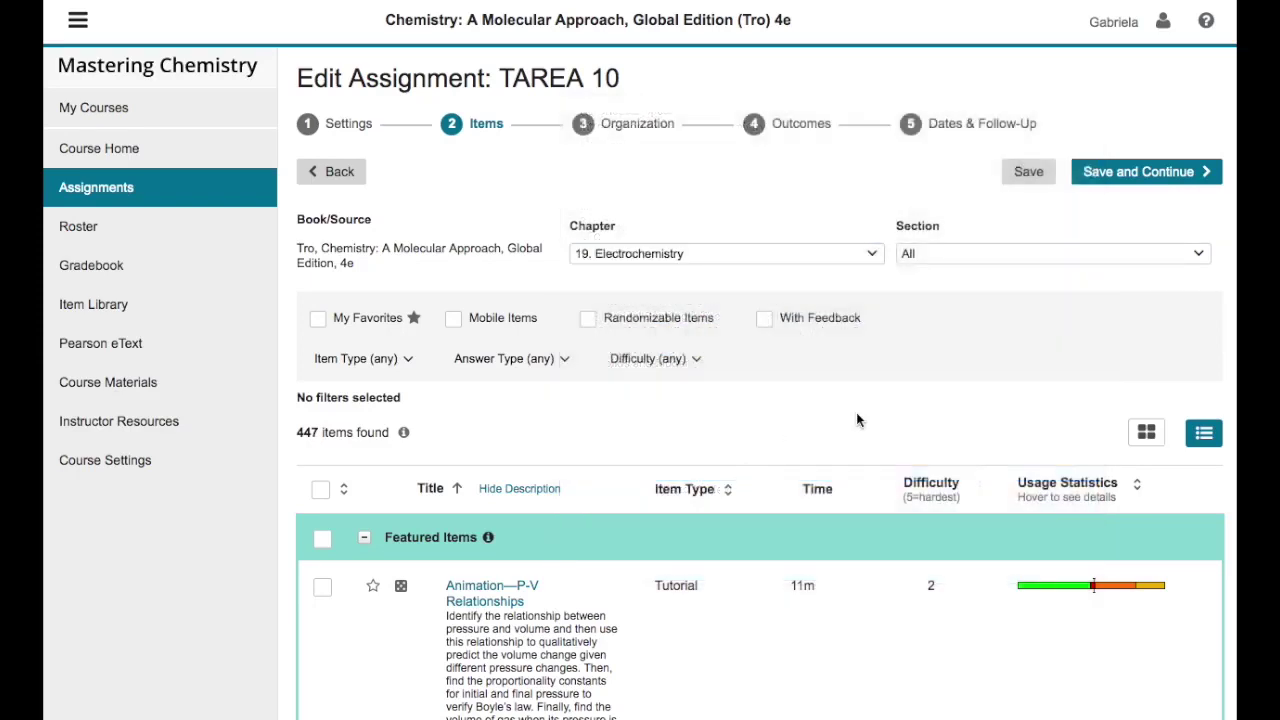
pyautogui.click(1203, 256)
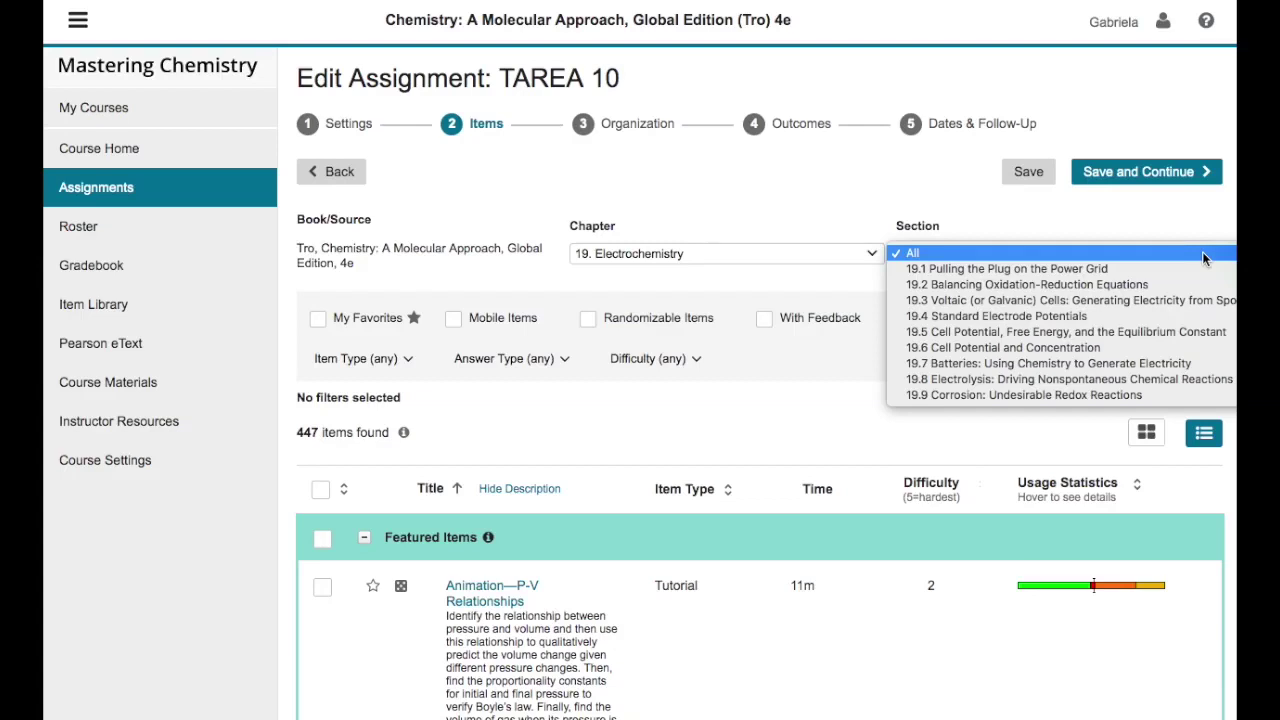
pyautogui.click(1127, 253)
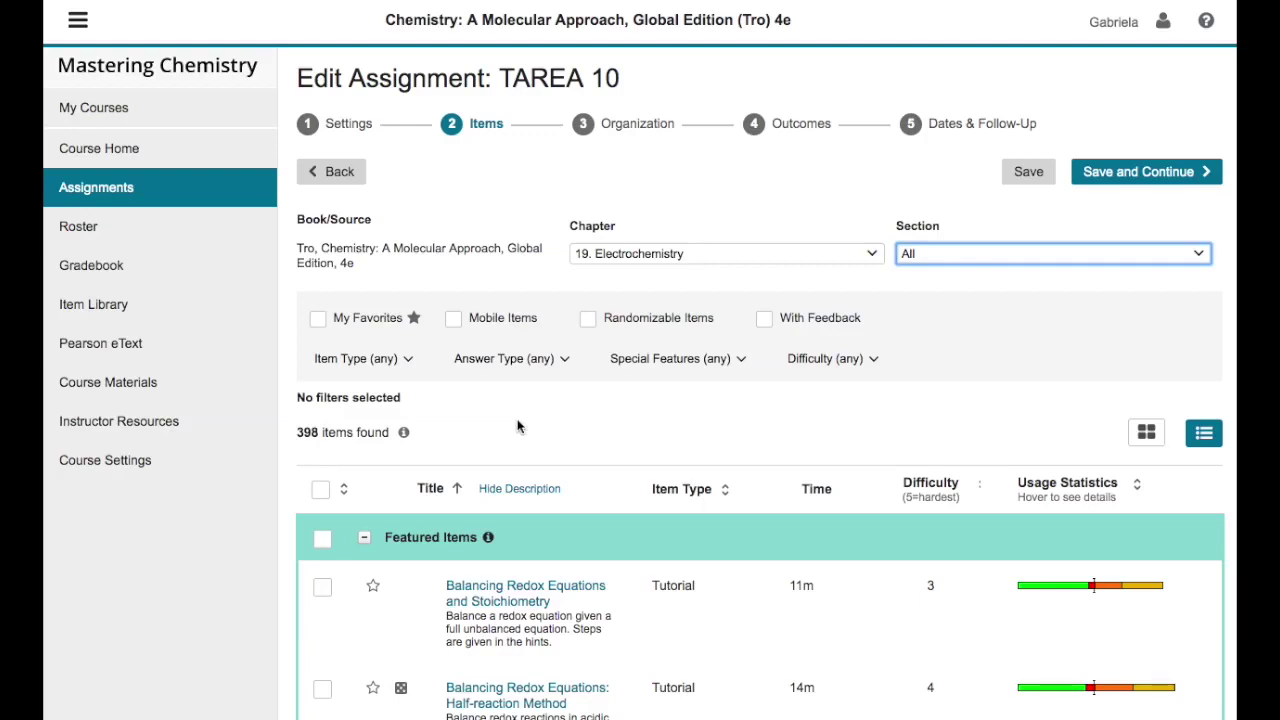
# Step: Select the items "Balancing Redox Equations: Half-reaction Method" and "Exercise 19.78 - Enhanced - with Feedback" for the assignment
pyautogui.scroll(-2, 456, 445)
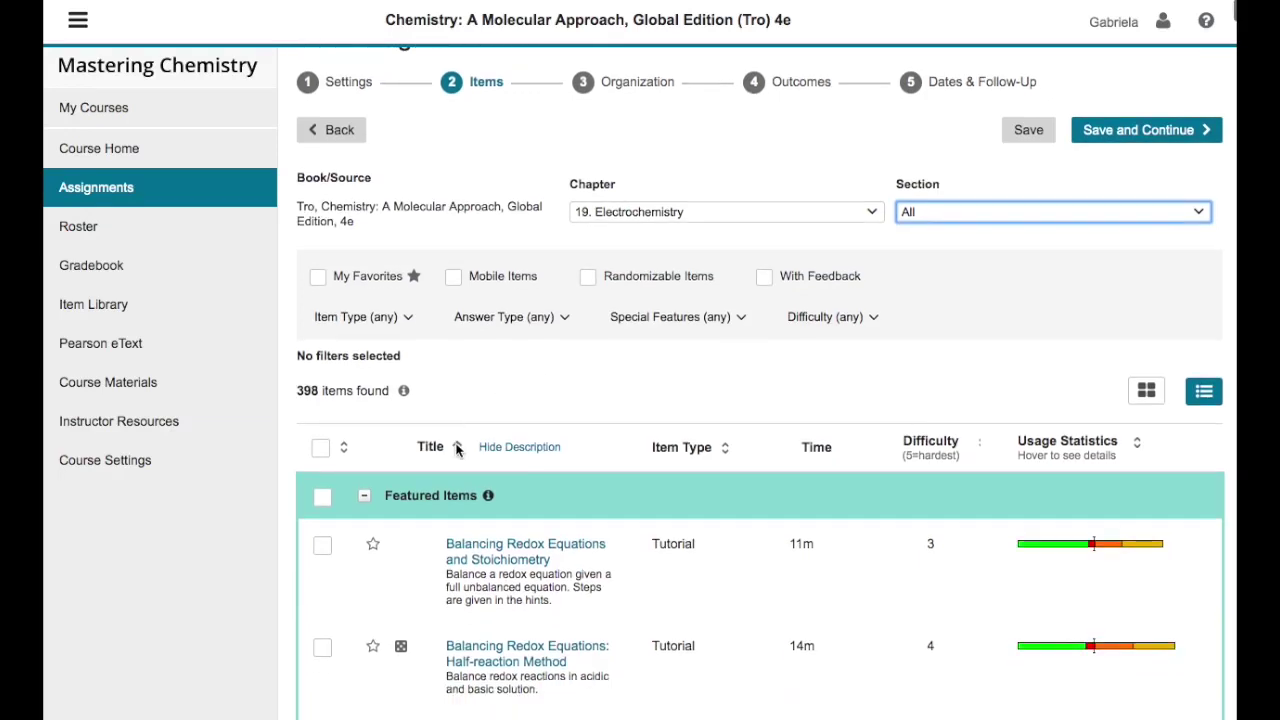
pyautogui.scroll(-1, 456, 445)
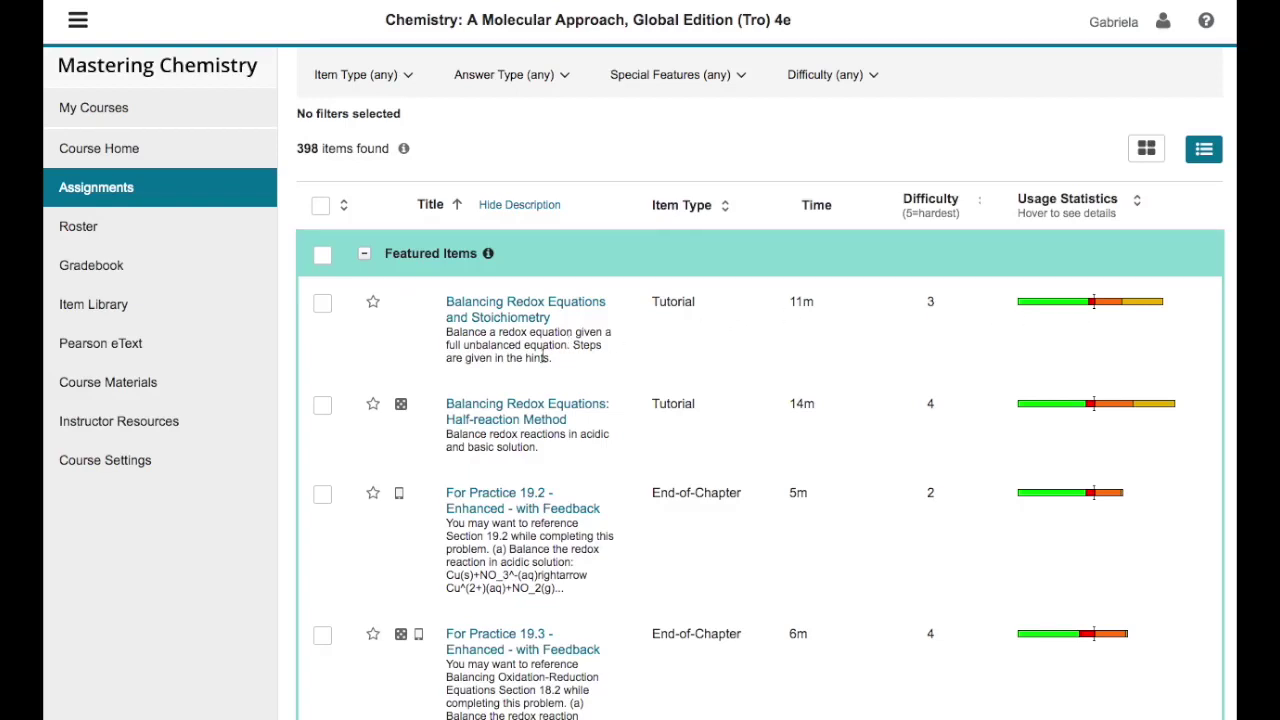
pyautogui.scroll(-3, 505, 430)
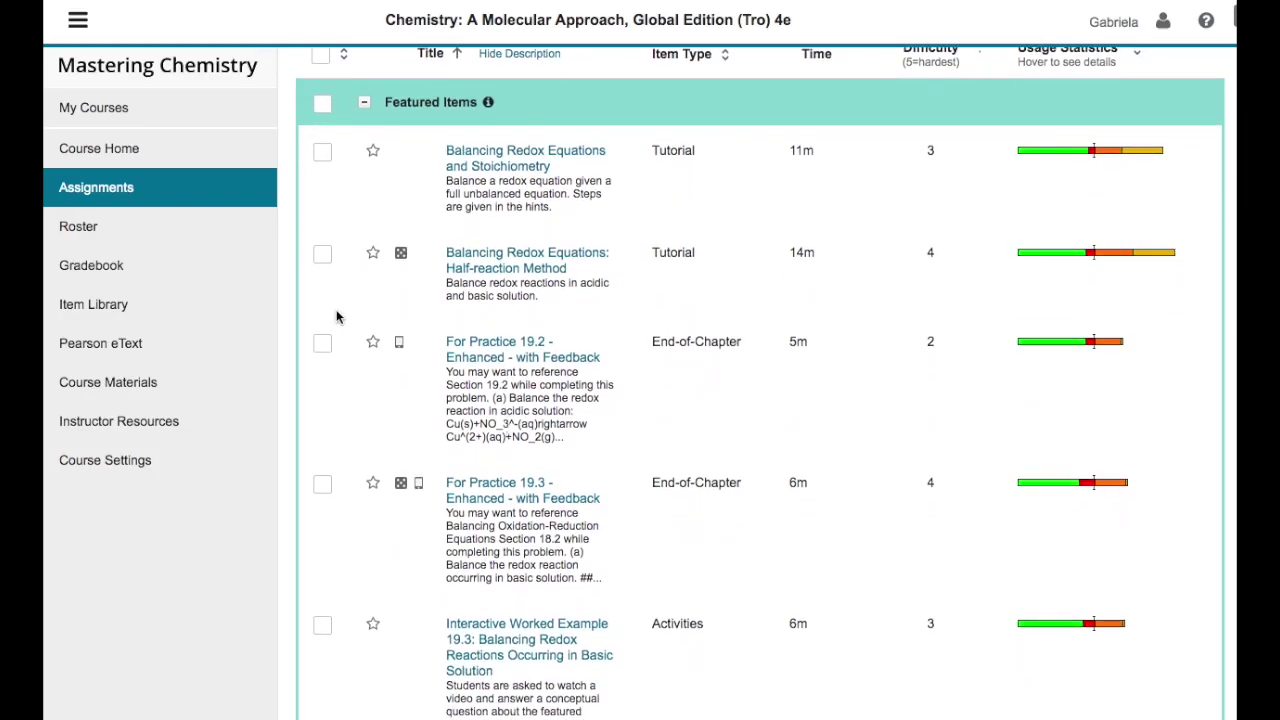
pyautogui.click(325, 255)
pyautogui.scroll(-6, 476, 450)
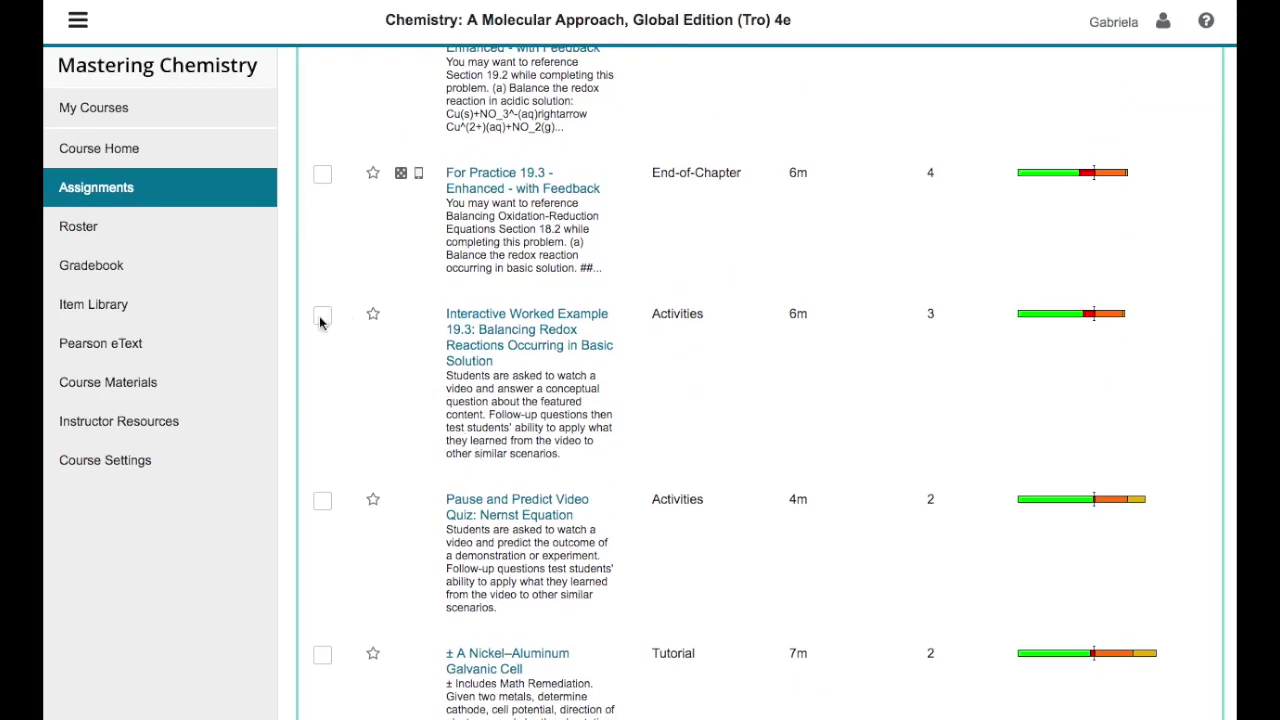
pyautogui.scroll(9, 321, 320)
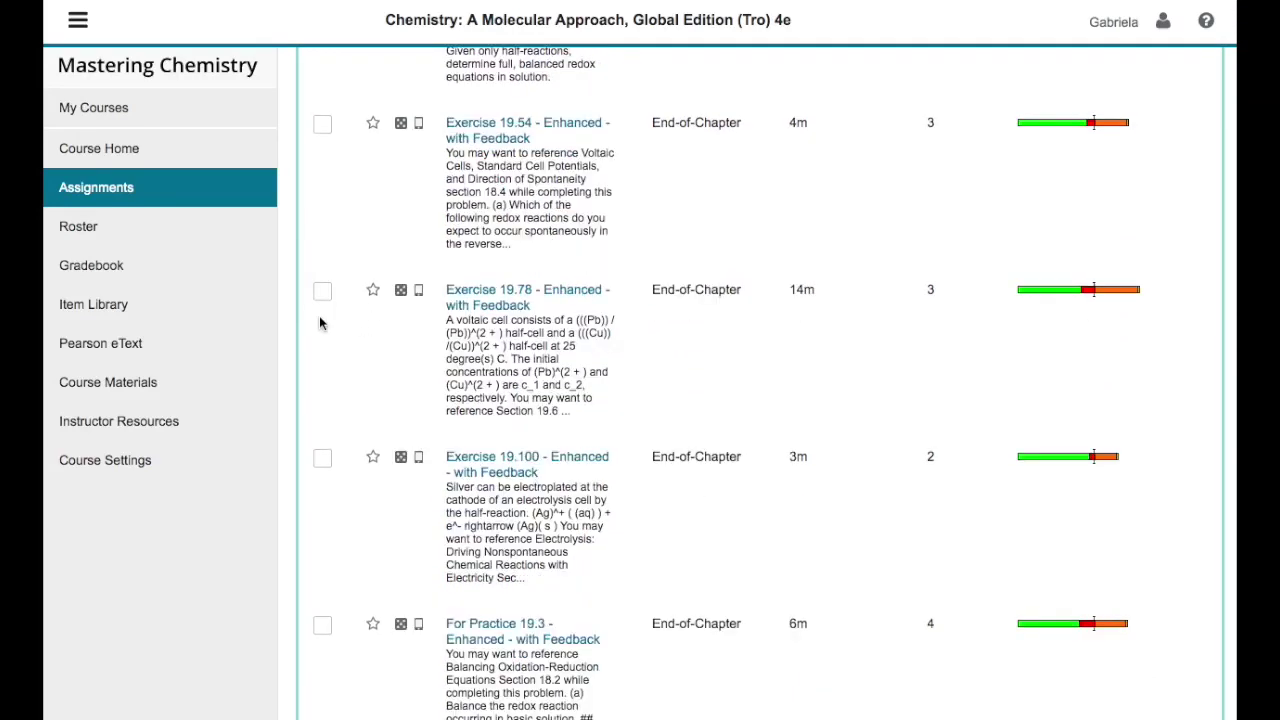
pyautogui.click(326, 293)
# Step: Add "Interactive Worked Example 19.2" on the half-reaction method and "For Practice 19.7 - Enhanced - with Feedback" to the selected items
pyautogui.scroll(-5, 450, 400)
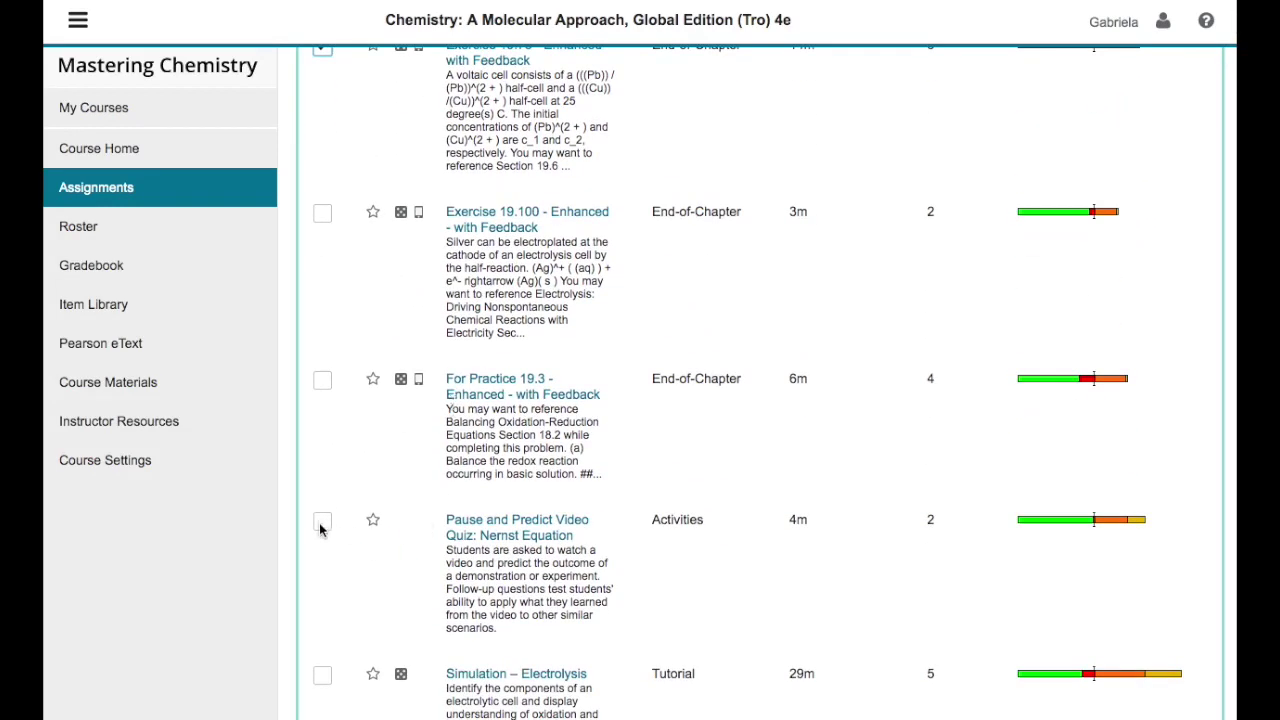
pyautogui.scroll(-15, 320, 525)
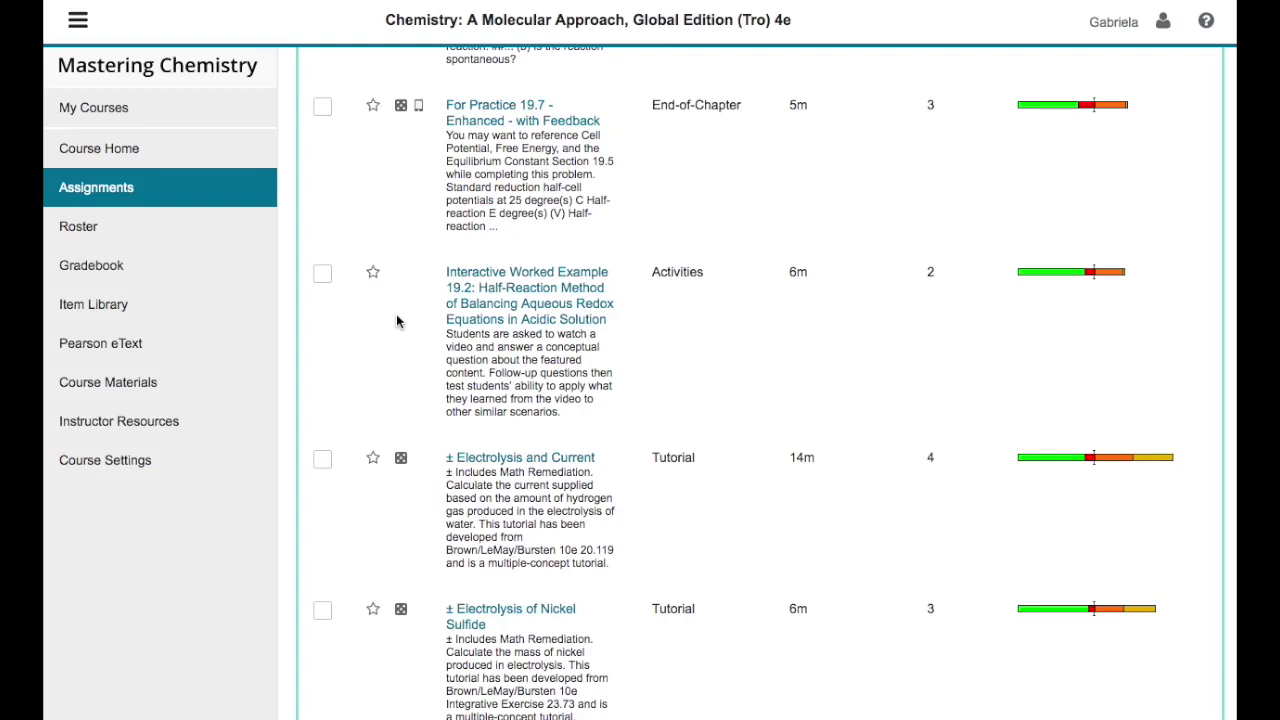
pyautogui.click(322, 274)
pyautogui.scroll(-1, 447, 523)
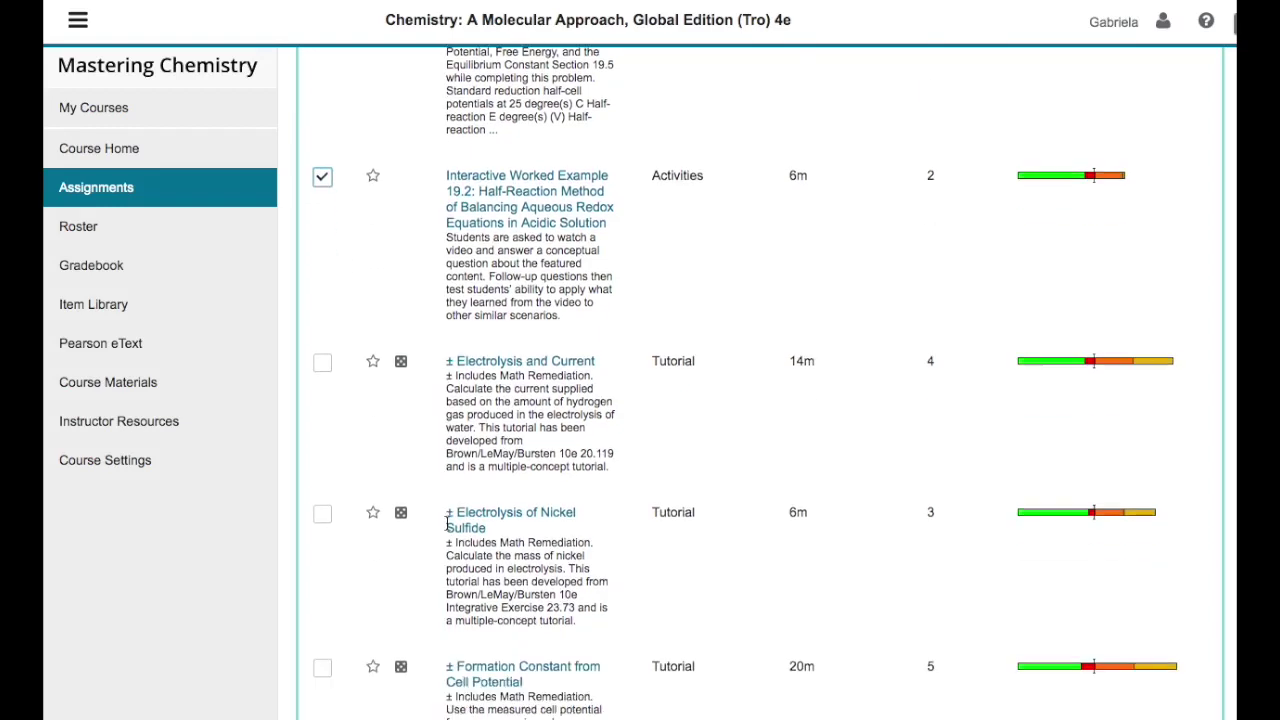
pyautogui.scroll(-4, 447, 523)
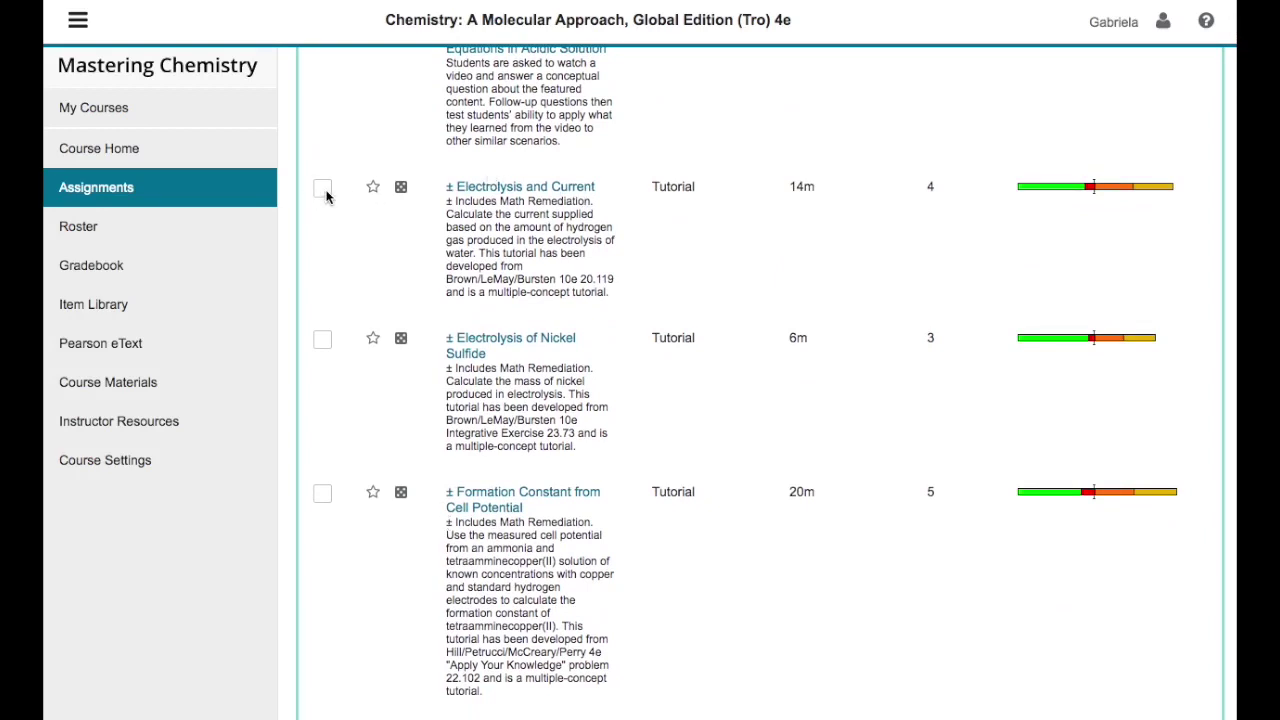
pyautogui.click(322, 116)
# Step: Save the item selection and continue through the Organization and Outcomes stages to Dates & Follow-Up
pyautogui.scroll(-3, 567, 457)
pyautogui.scroll(-7, 567, 457)
pyautogui.scroll(-12, 567, 457)
pyautogui.scroll(-15, 567, 456)
pyautogui.scroll(-20, 567, 457)
pyautogui.scroll(-20, 572, 450)
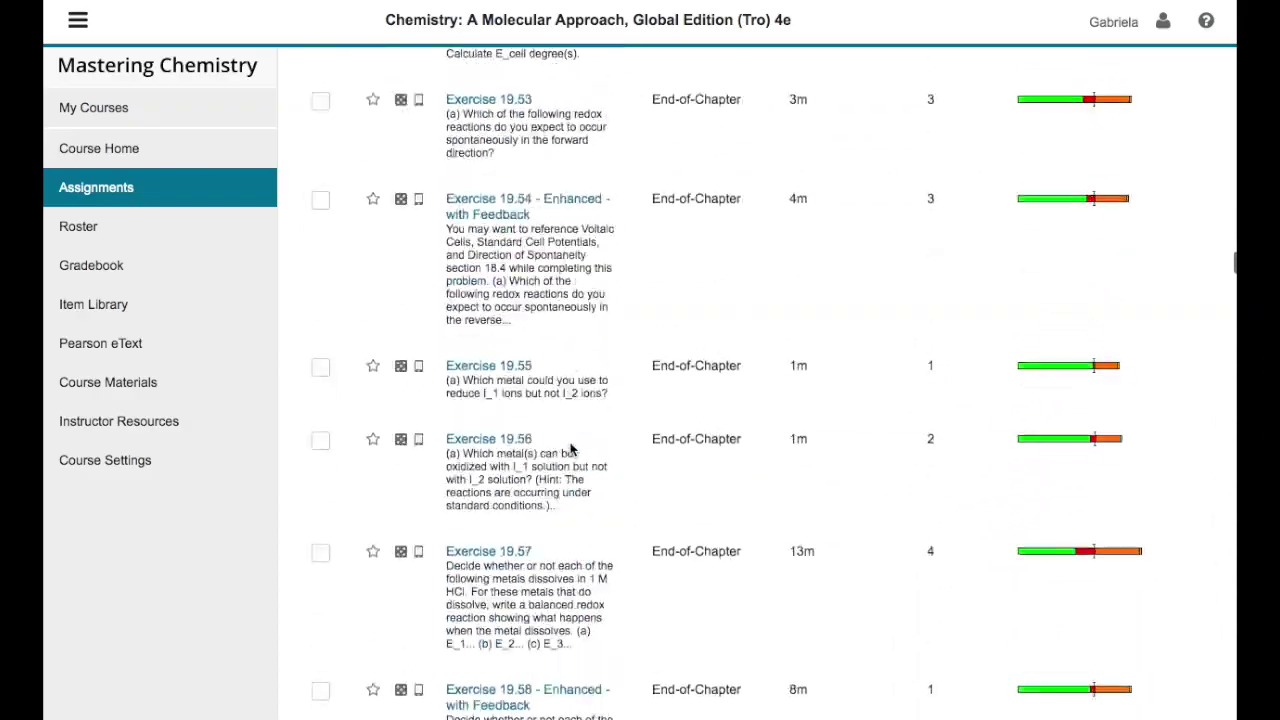
pyautogui.scroll(-20, 572, 450)
pyautogui.scroll(-20, 572, 450)
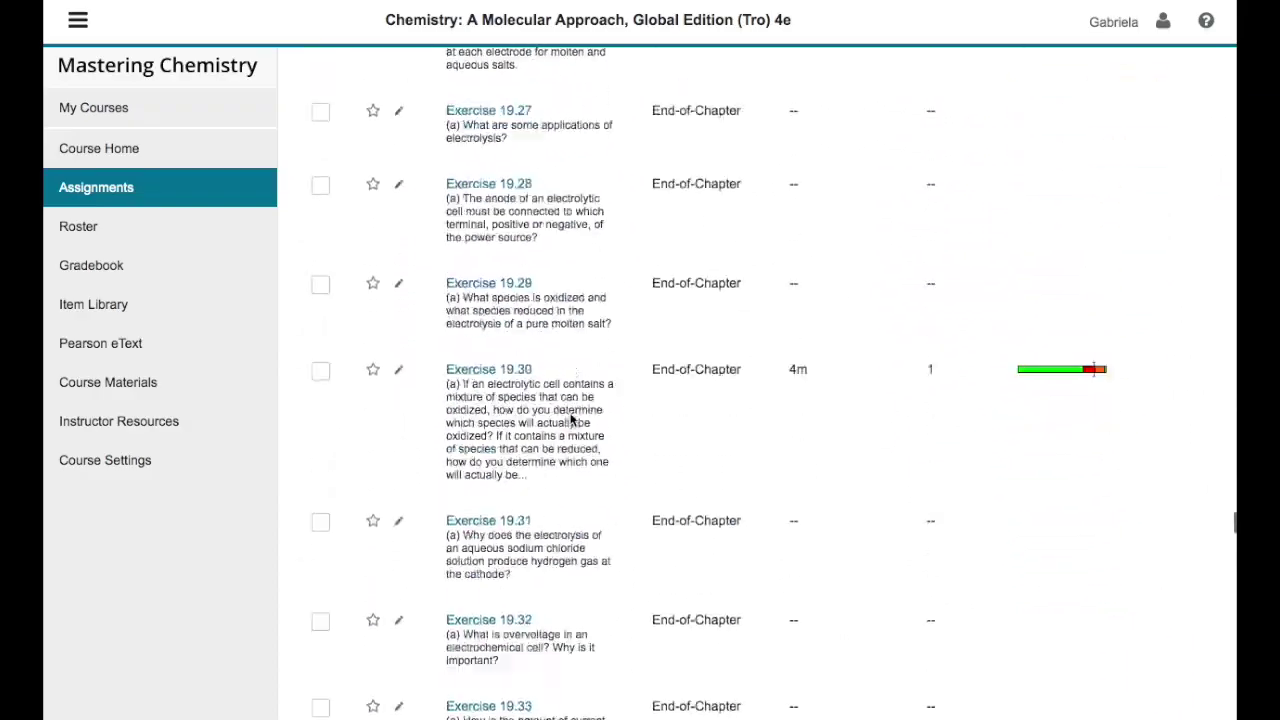
pyautogui.scroll(-20, 572, 421)
pyautogui.scroll(-20, 572, 418)
pyautogui.scroll(-3, 572, 414)
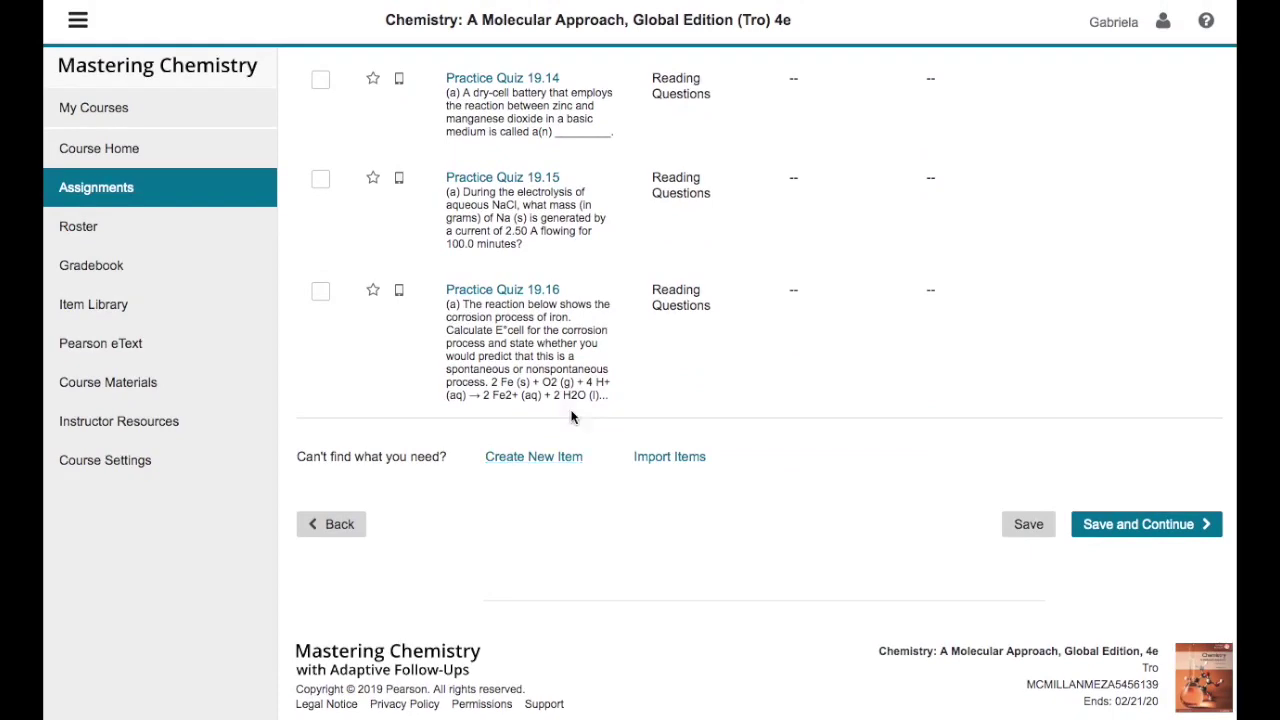
pyautogui.click(1095, 526)
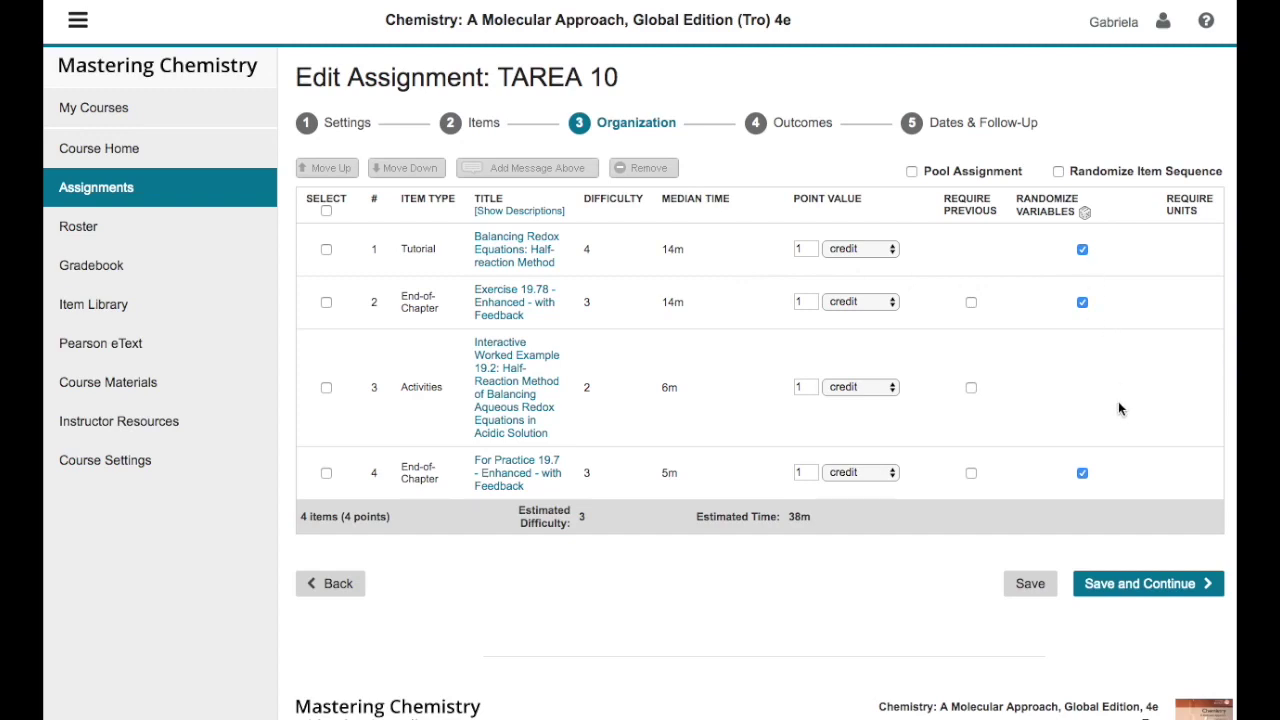
pyautogui.click(1131, 590)
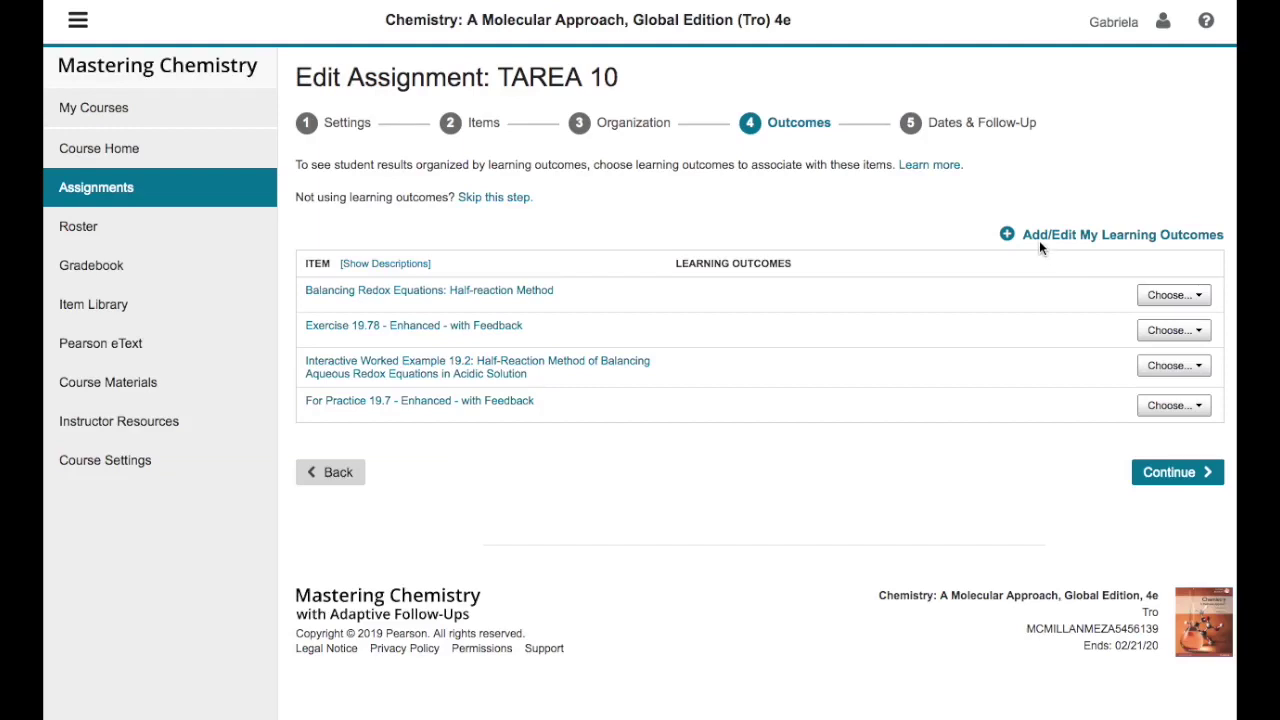
pyautogui.click(1203, 473)
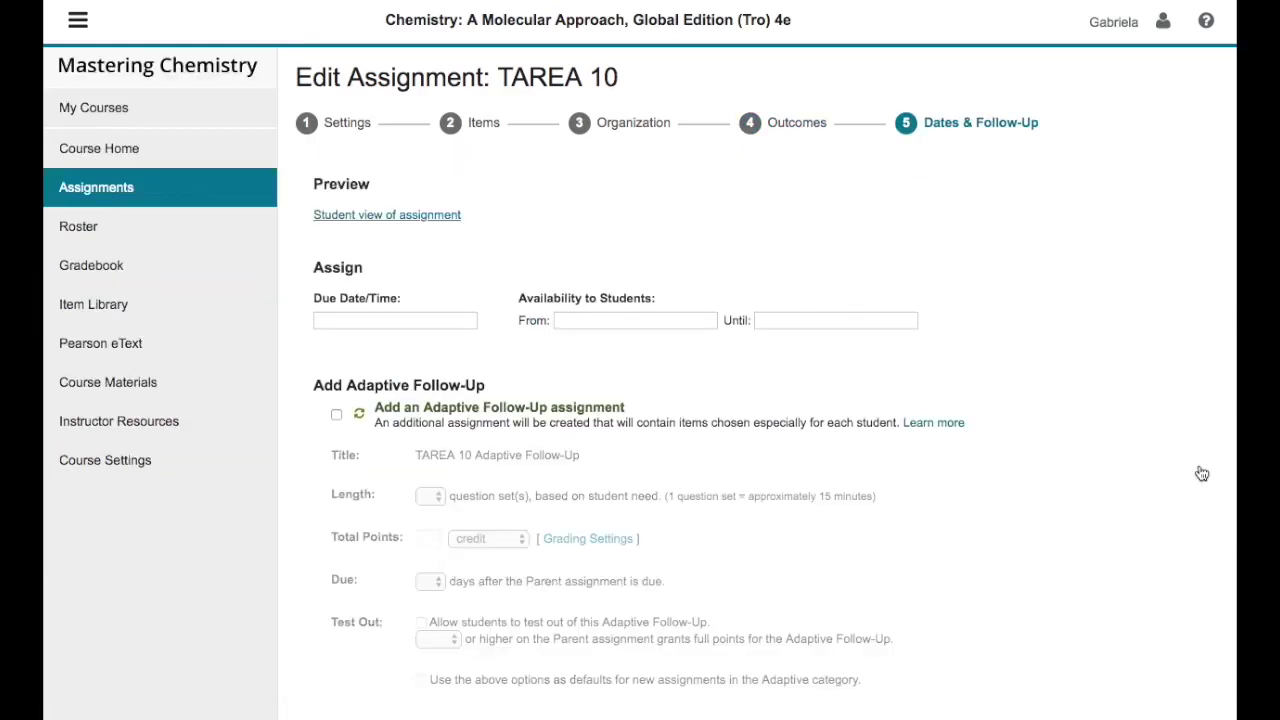
# Step: Set the assignment's due date to 07/26/19 at 11:59pm
pyautogui.click(424, 319)
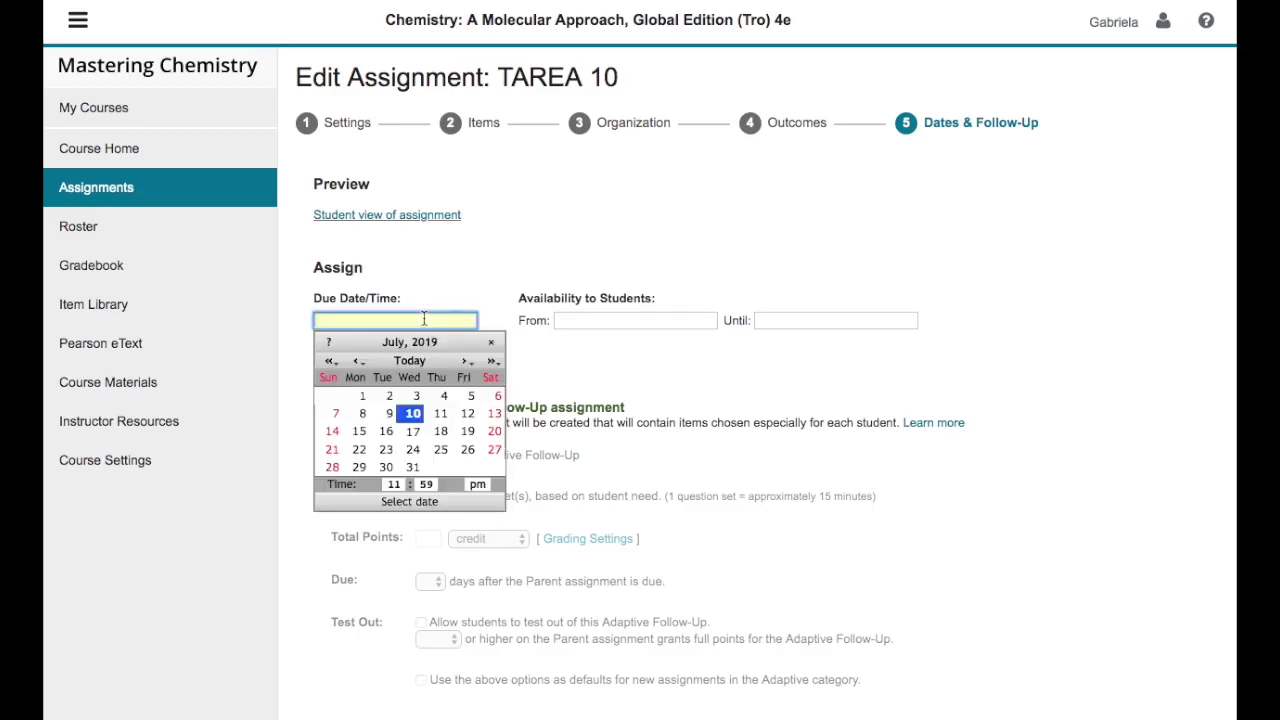
pyautogui.click(465, 449)
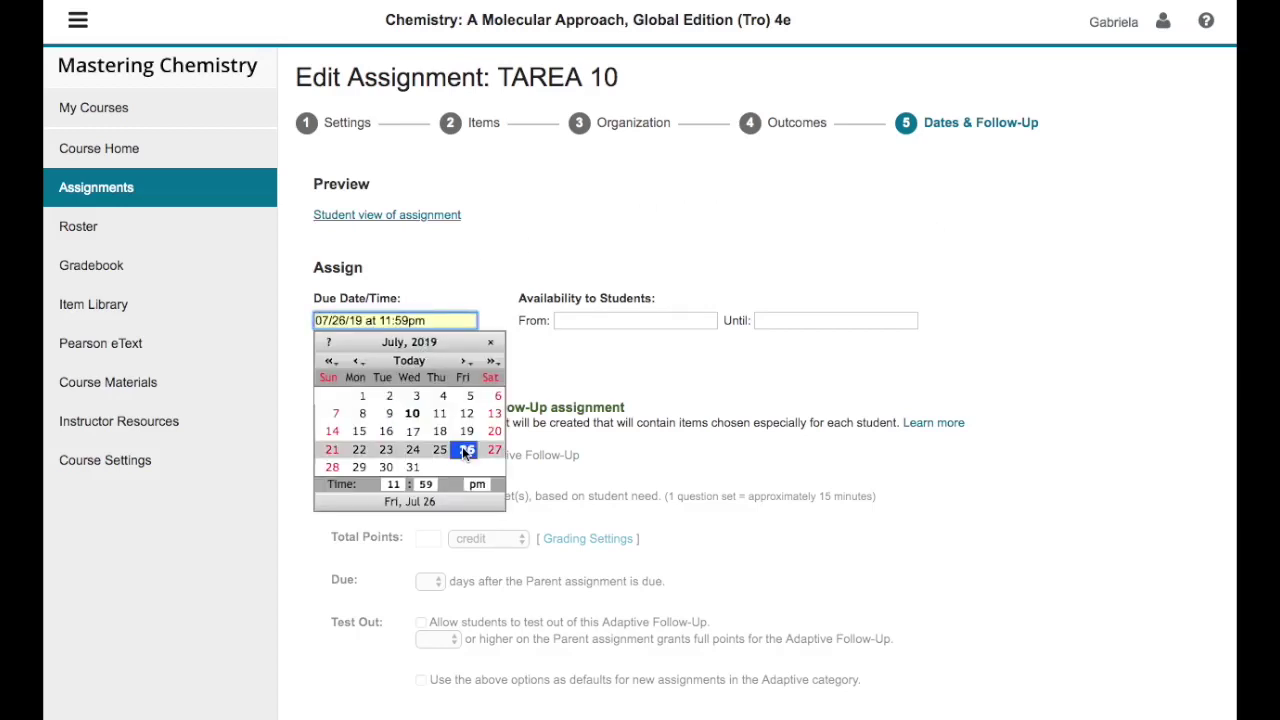
pyautogui.click(602, 379)
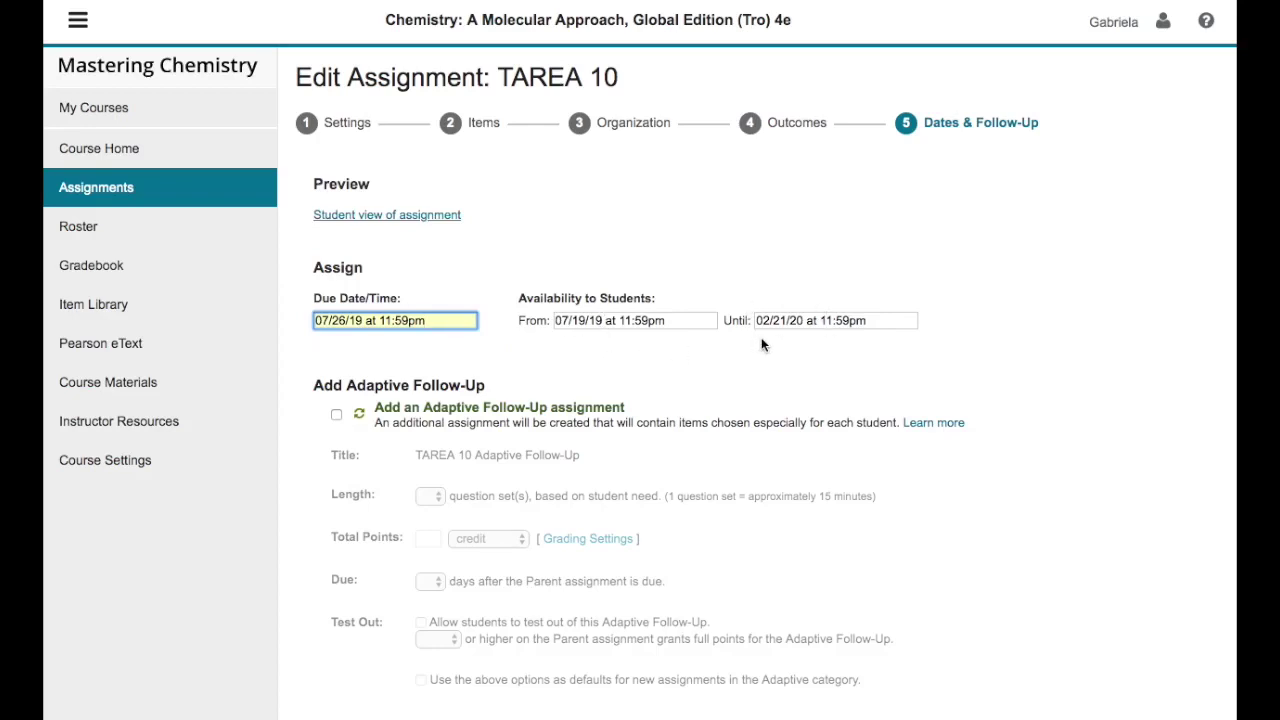
pyautogui.click(336, 416)
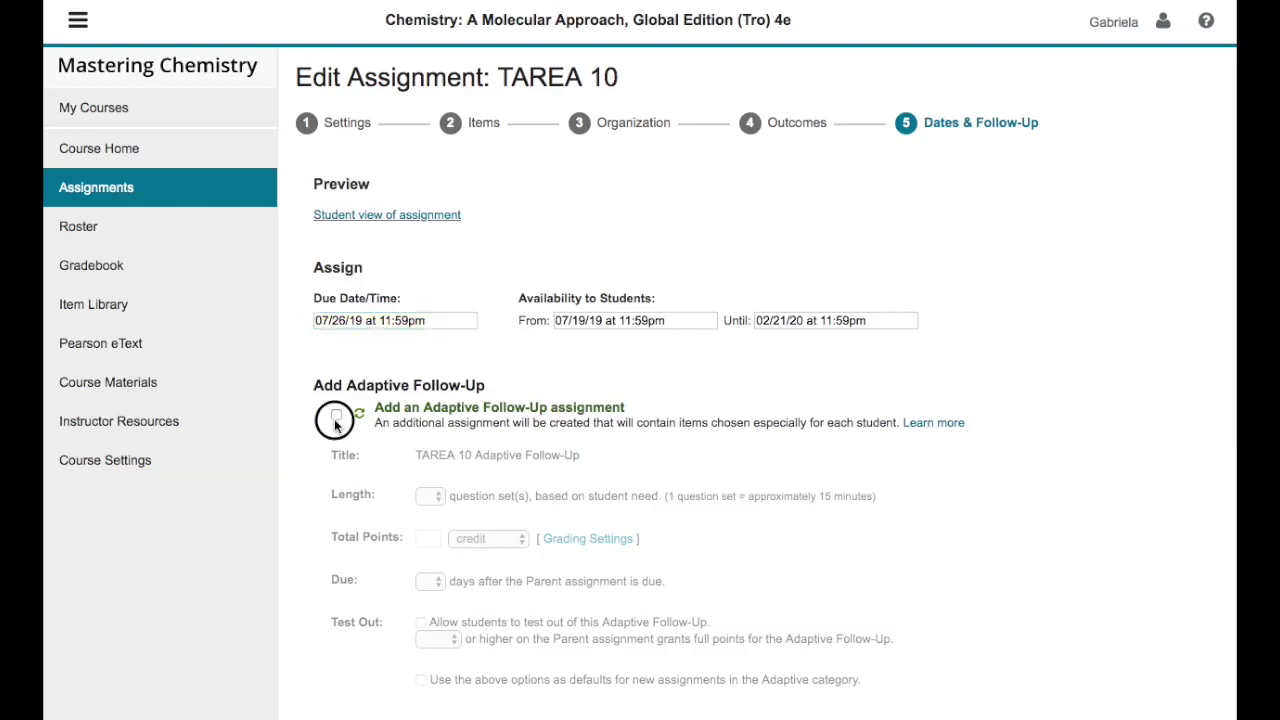
pyautogui.click(336, 416)
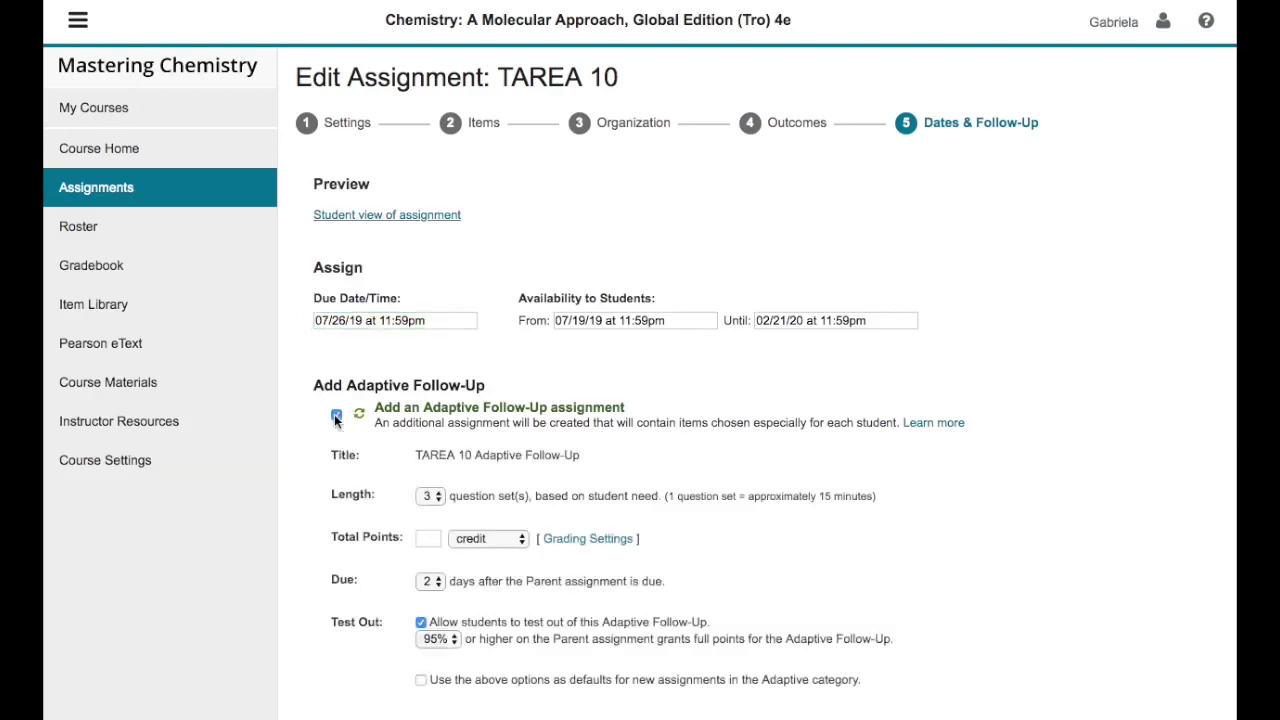
pyautogui.click(336, 416)
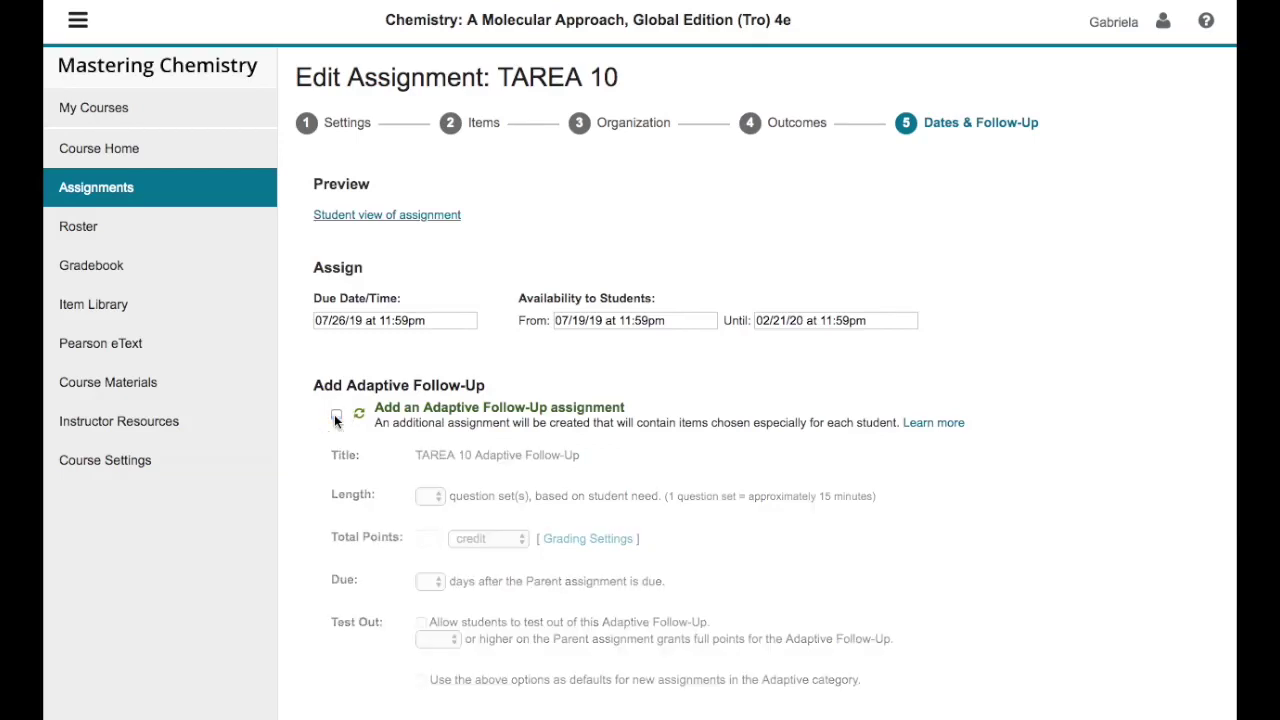
# Step: Save and finish the TAREA 10 assignment
pyautogui.scroll(-5, 820, 476)
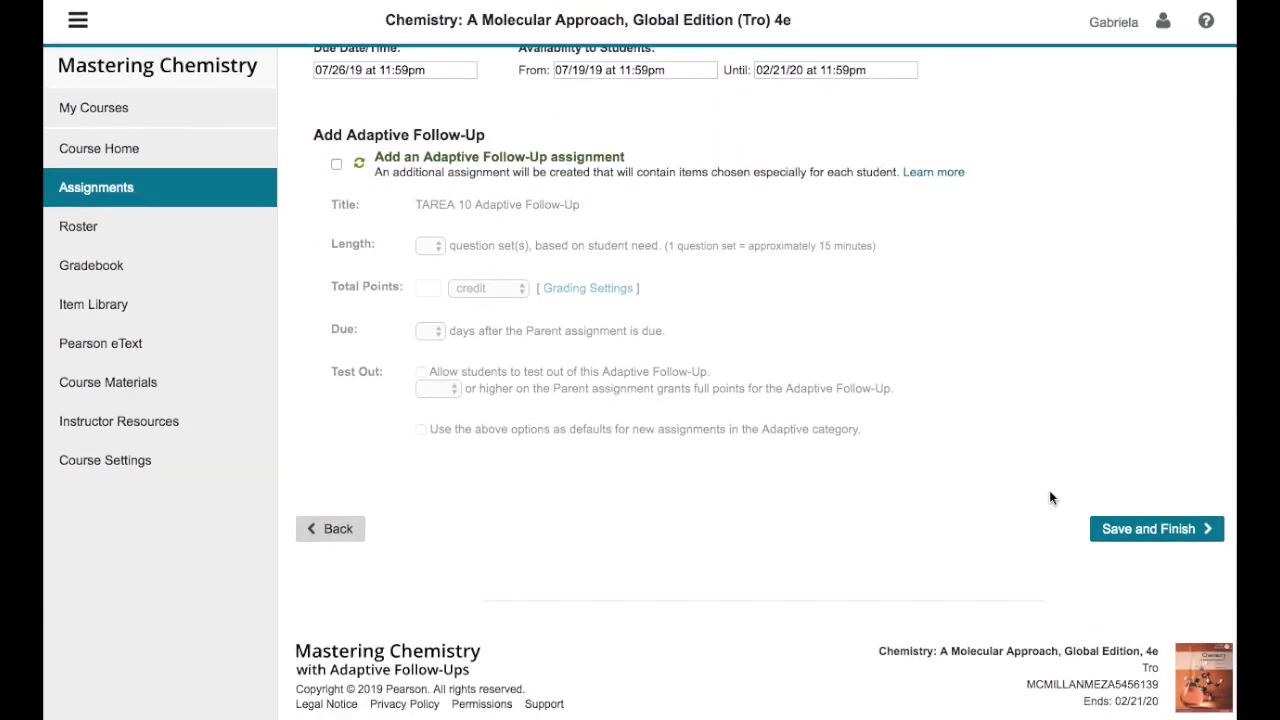
pyautogui.click(1160, 530)
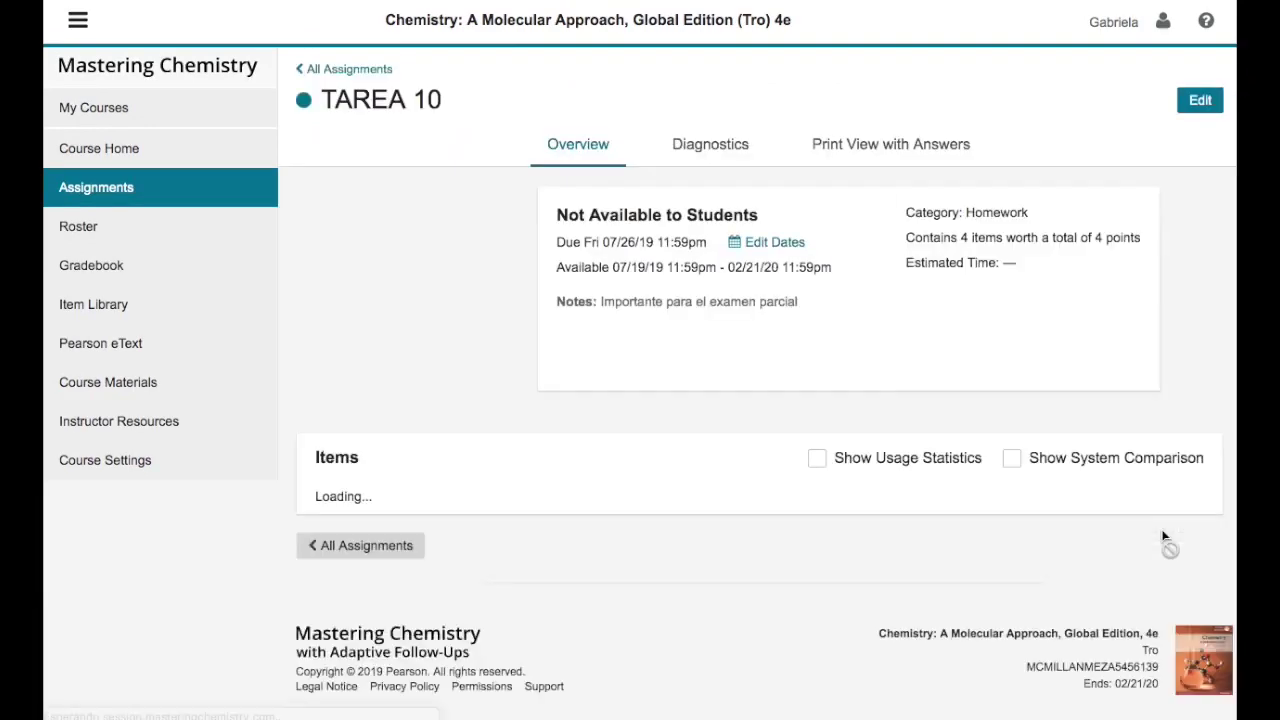